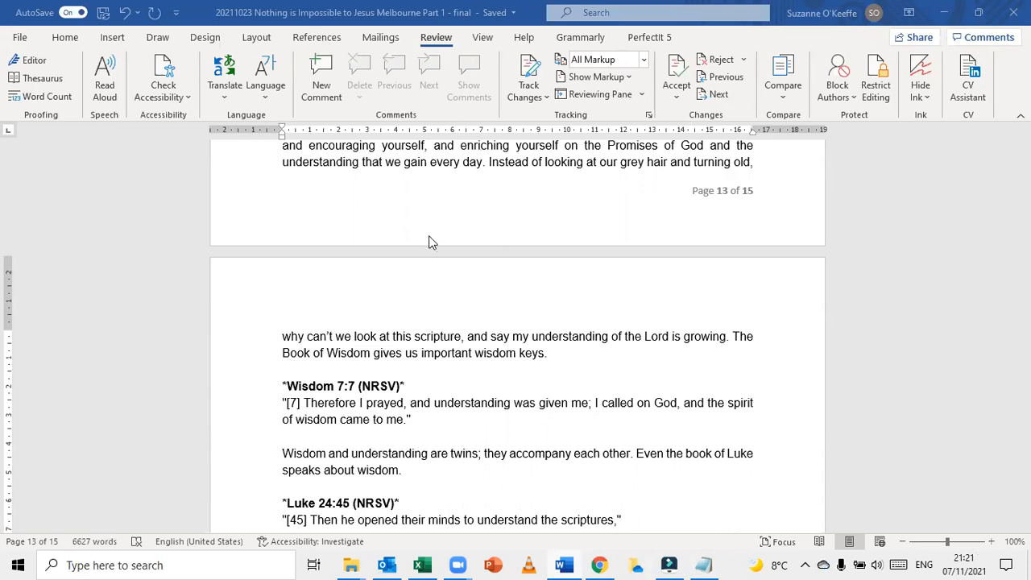
Start a comparison of two document versions with "20211023 Nothing is Impossible to Jesus Melbourne Part 1 - AB" as the original document
click(323, 12)
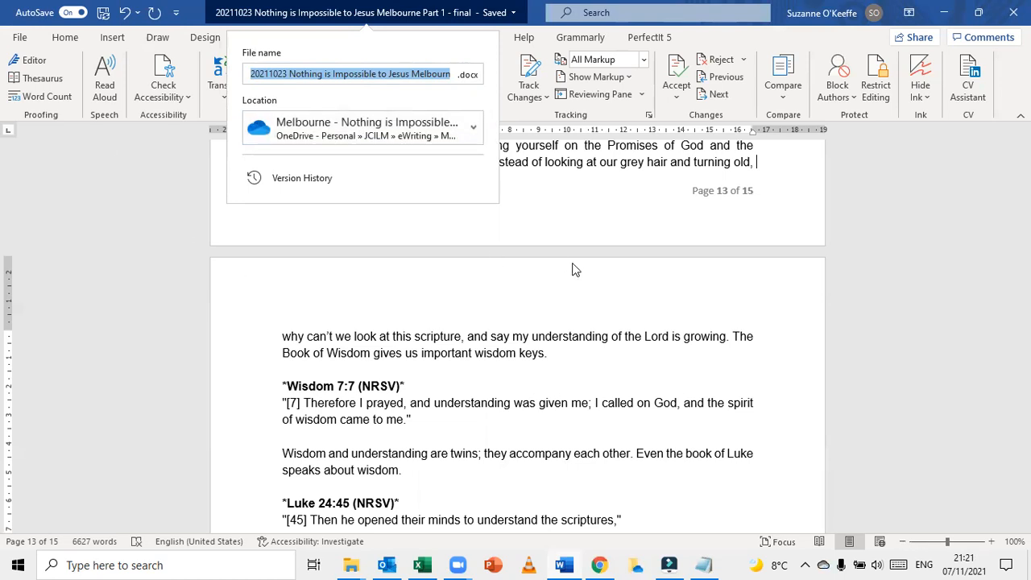
click(785, 105)
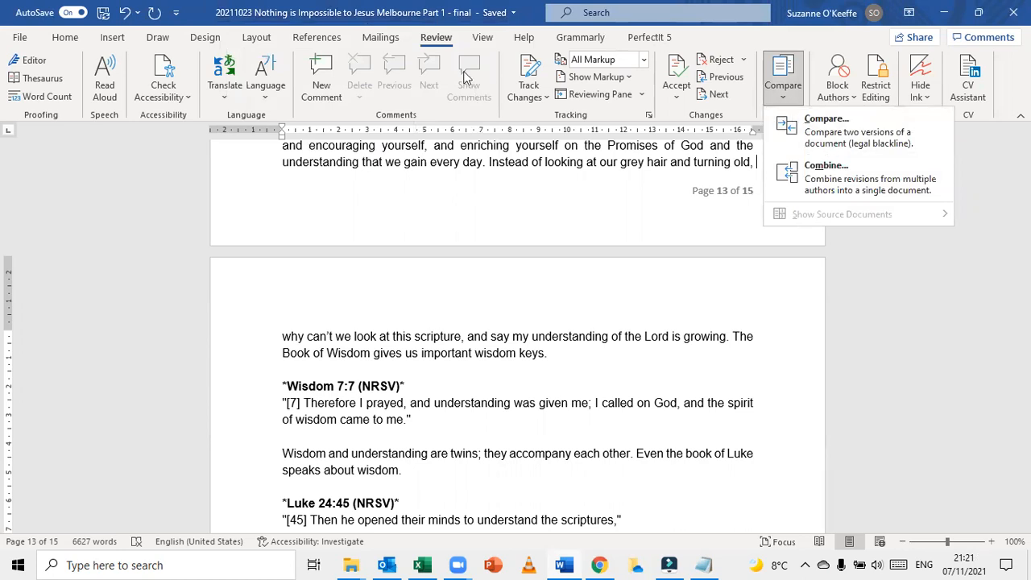
click(838, 142)
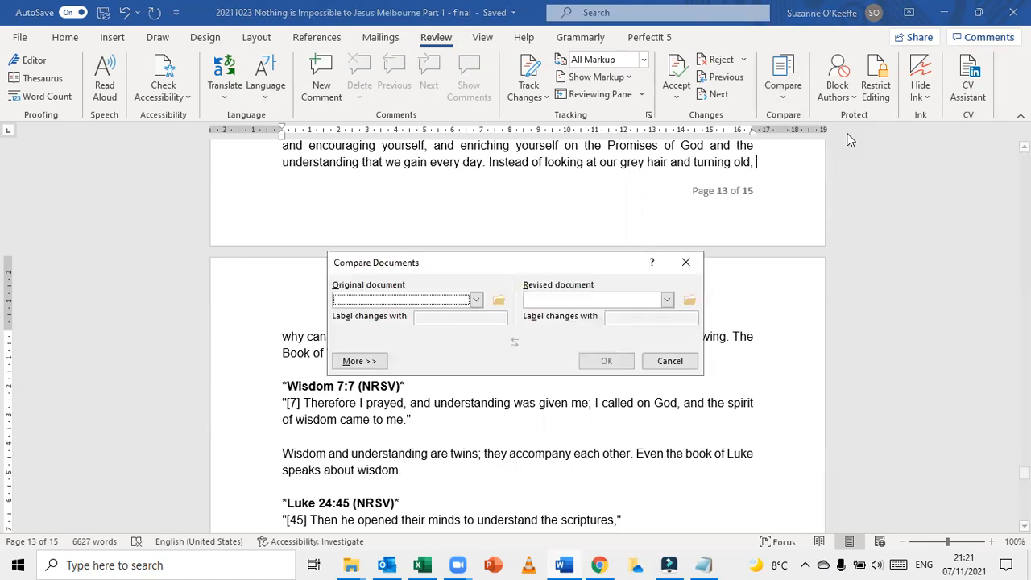
click(498, 300)
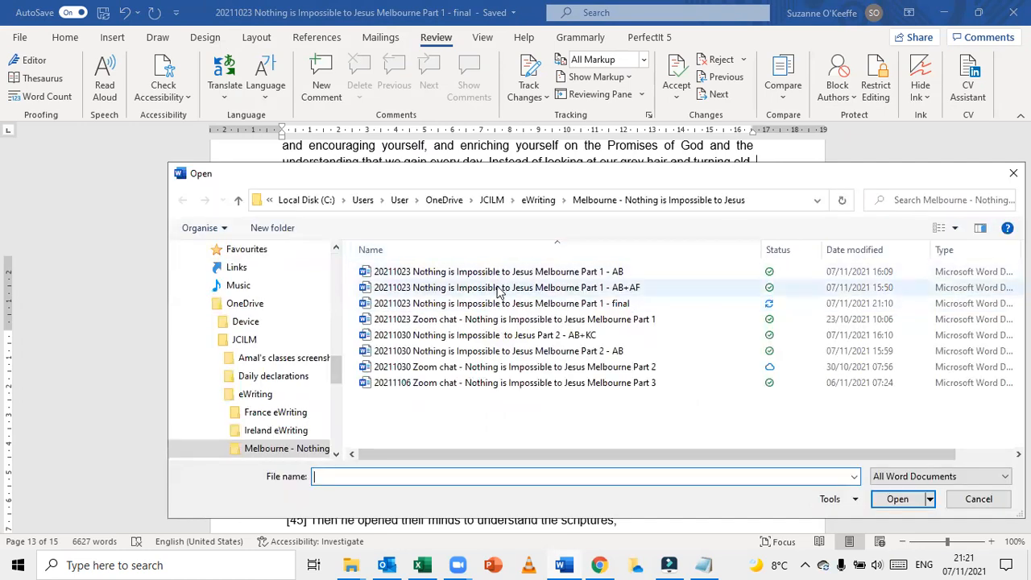
click(499, 277)
click(500, 276)
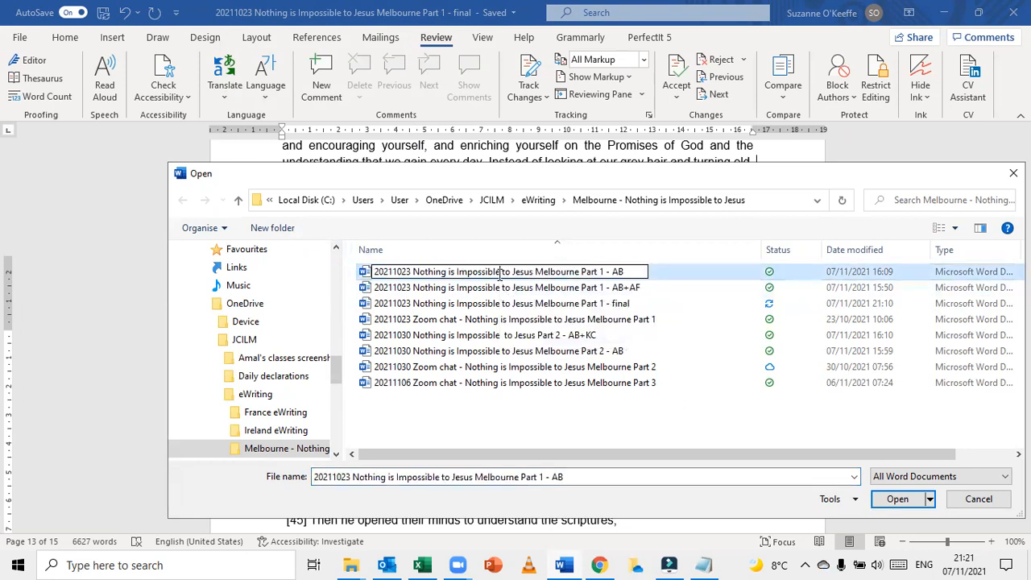
key(Escape)
key(Escape)
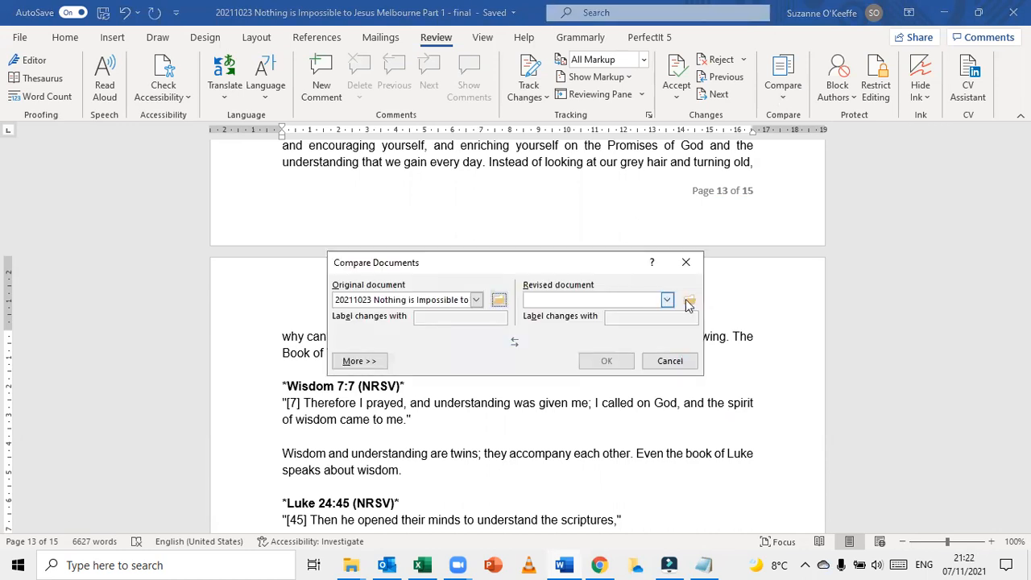
Choose "20211023 Nothing is Impossible to Jesus Melbourne Part 1 - final" as the revised document and run the comparison
click(689, 300)
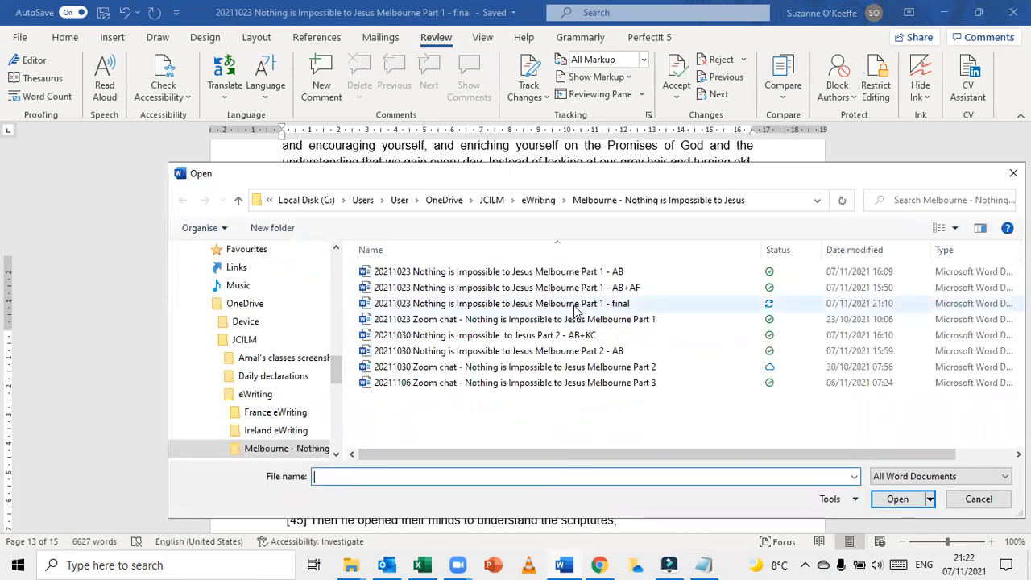
double_click(574, 312)
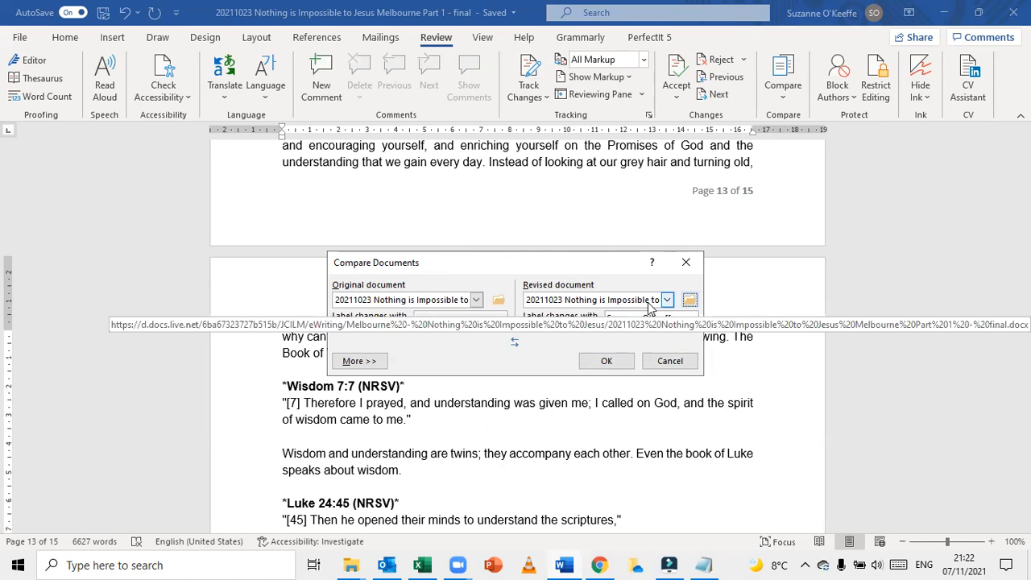
click(607, 363)
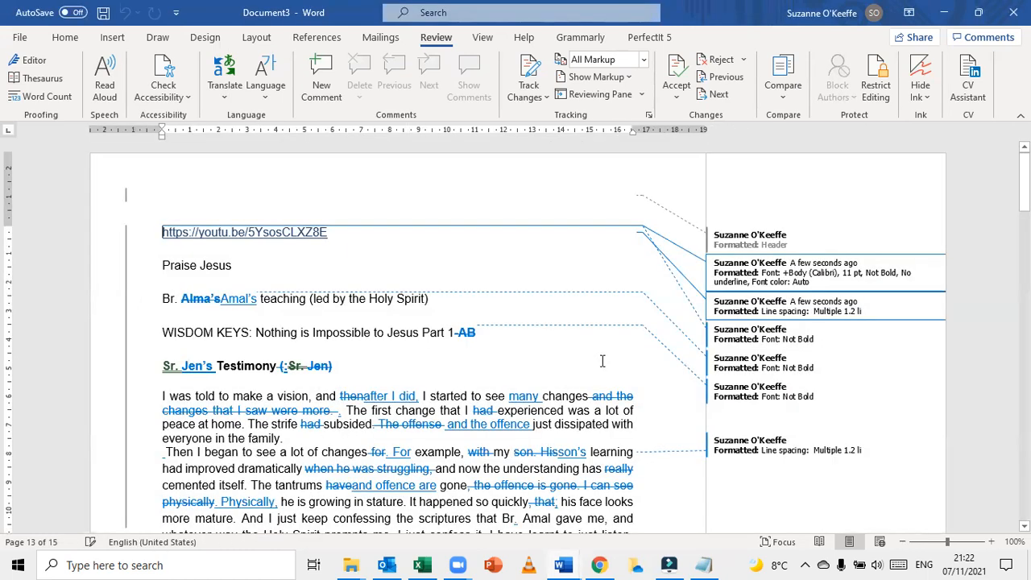
Review the marked insertions, deletions and formatting changes from the start of the compared document through to its third page
scroll(572, 364, down, 3)
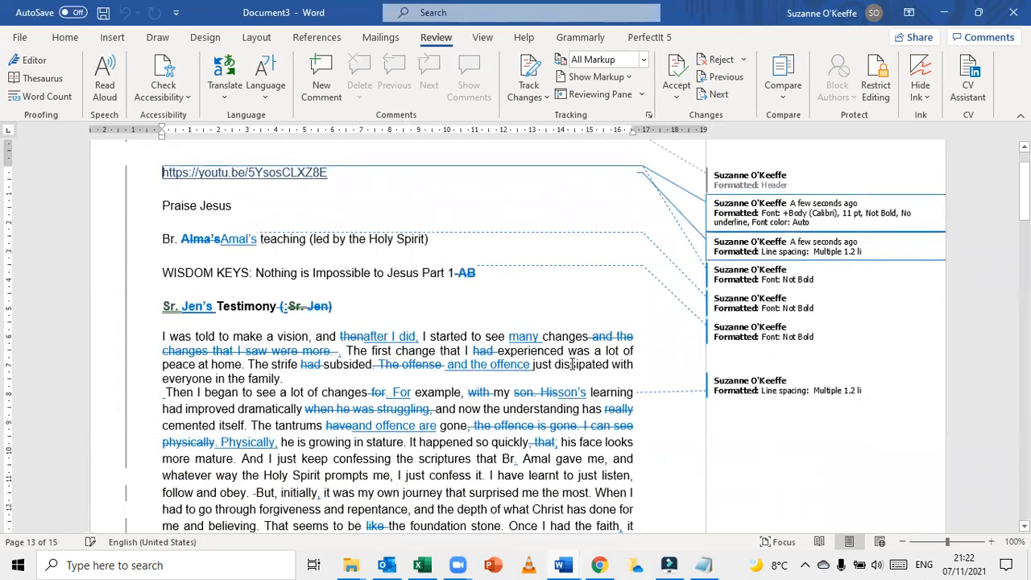
scroll(573, 364, down, 1)
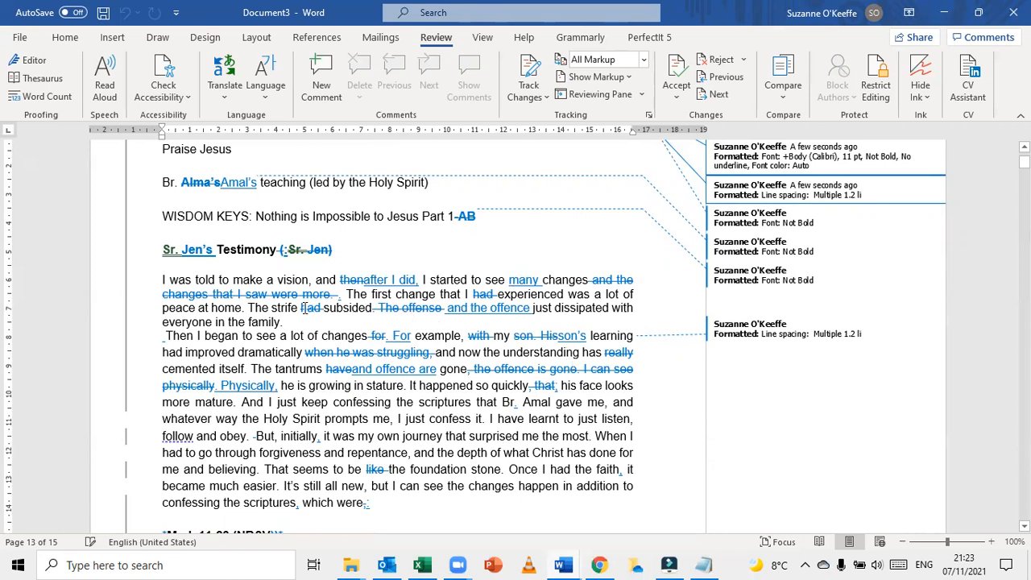
click(164, 385)
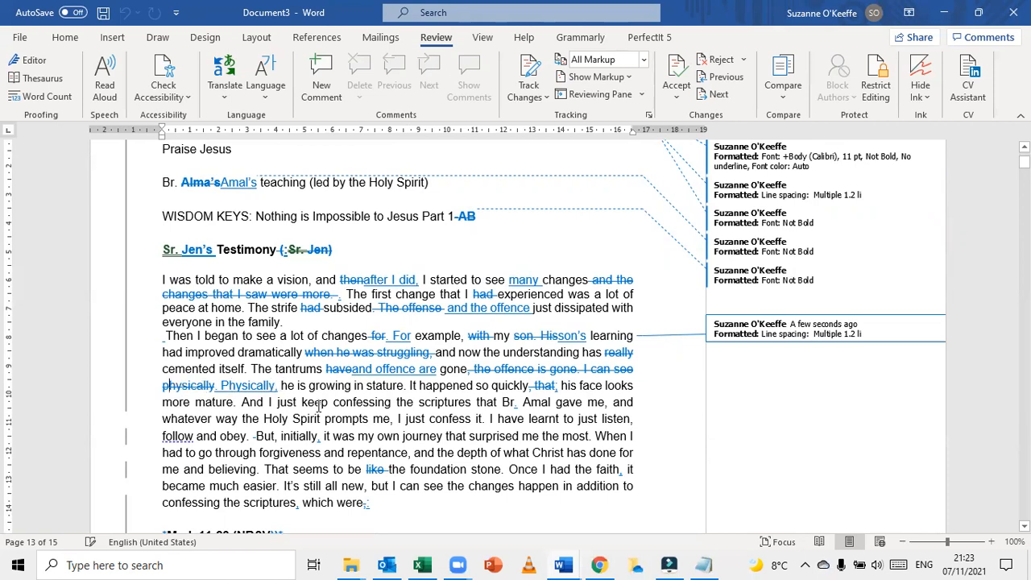
scroll(323, 408, down, 1)
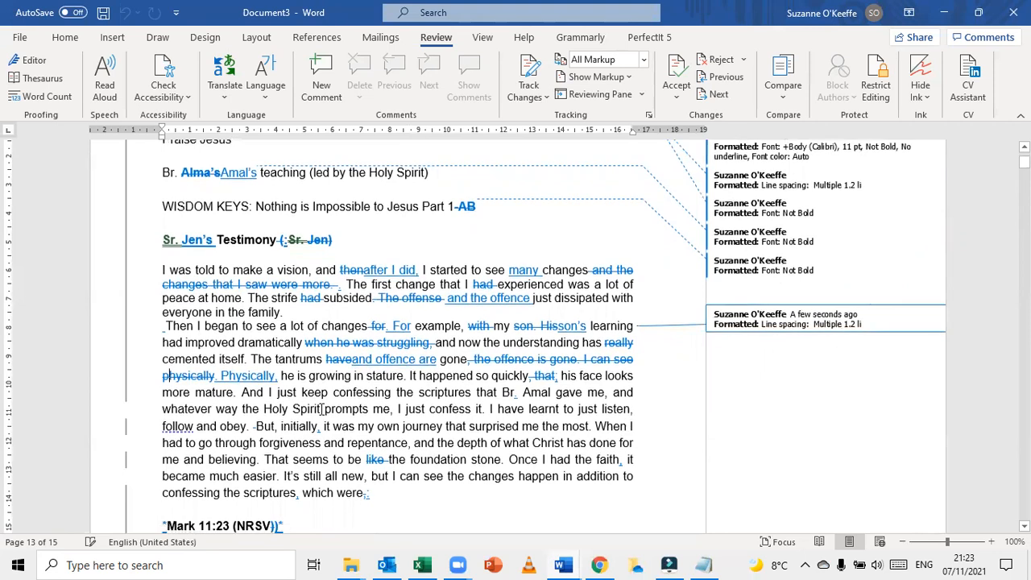
scroll(322, 409, down, 1)
scroll(322, 411, down, 1)
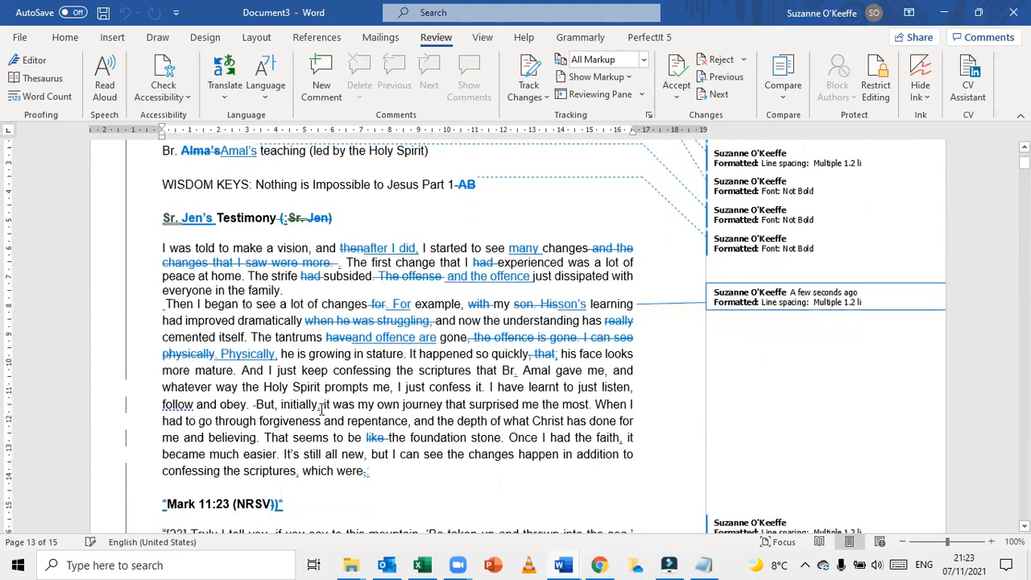
scroll(322, 409, down, 1)
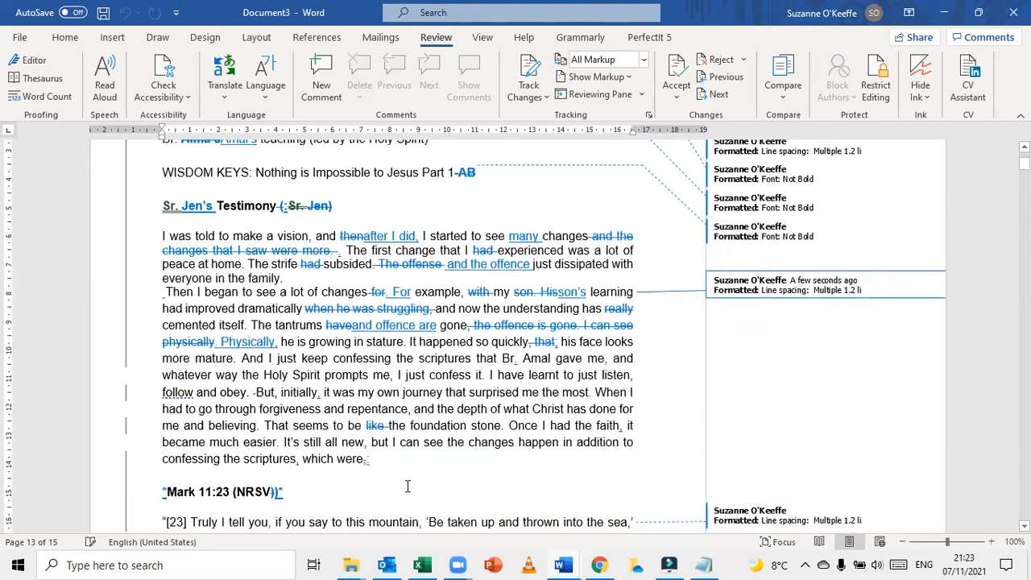
click(382, 462)
scroll(382, 462, down, 1)
scroll(382, 462, down, 1)
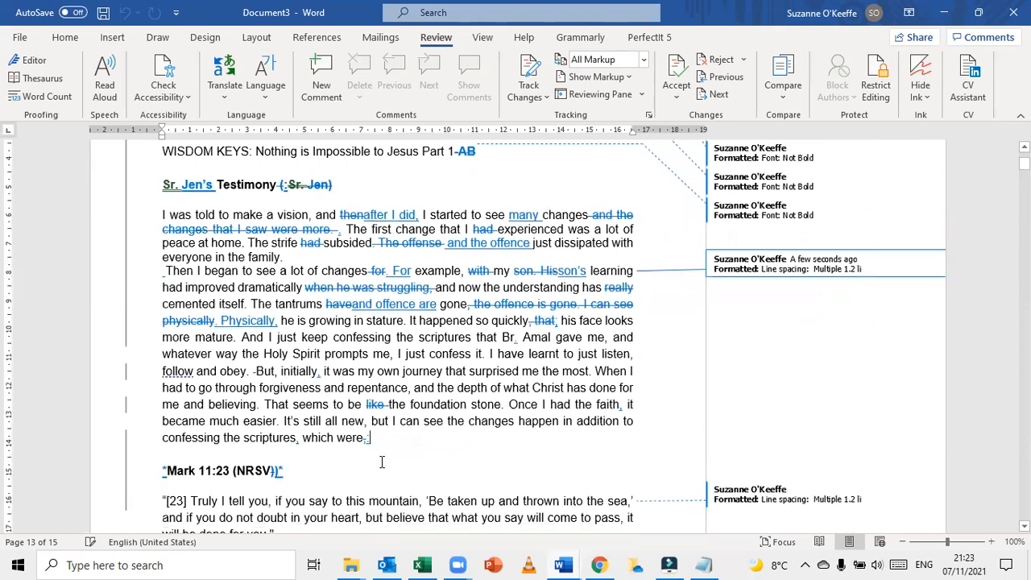
scroll(382, 462, down, 3)
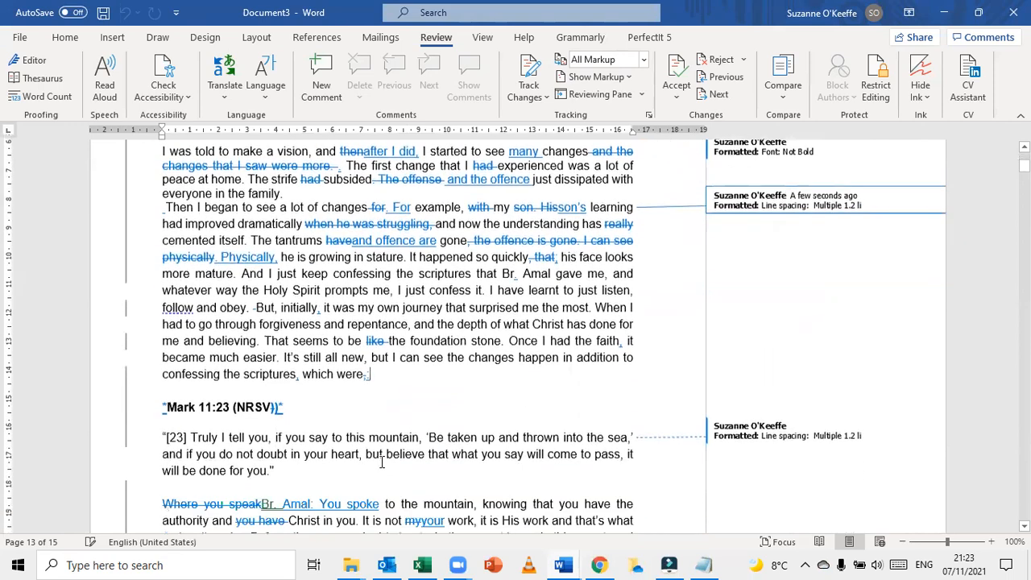
scroll(382, 462, down, 15)
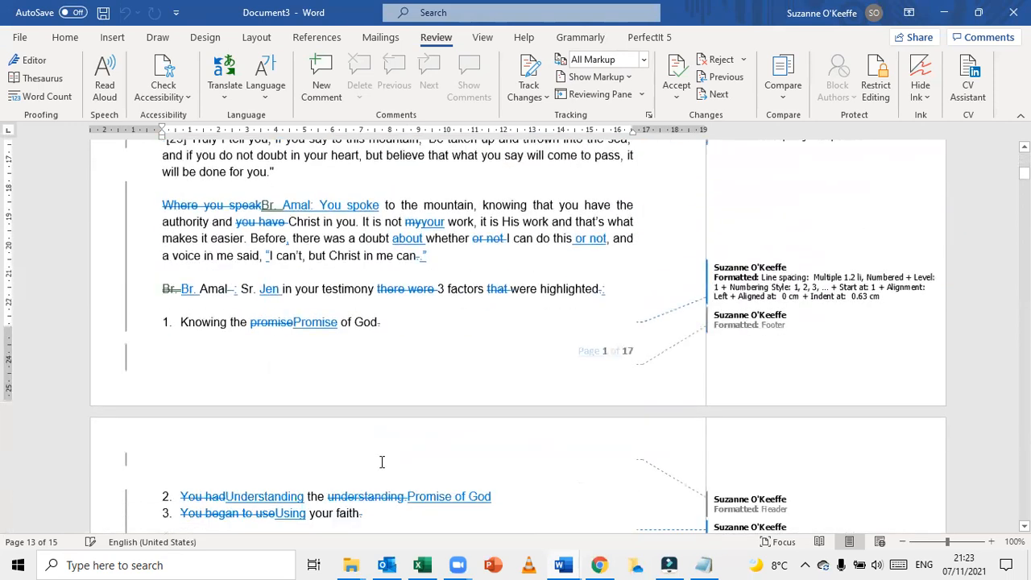
scroll(382, 462, down, 10)
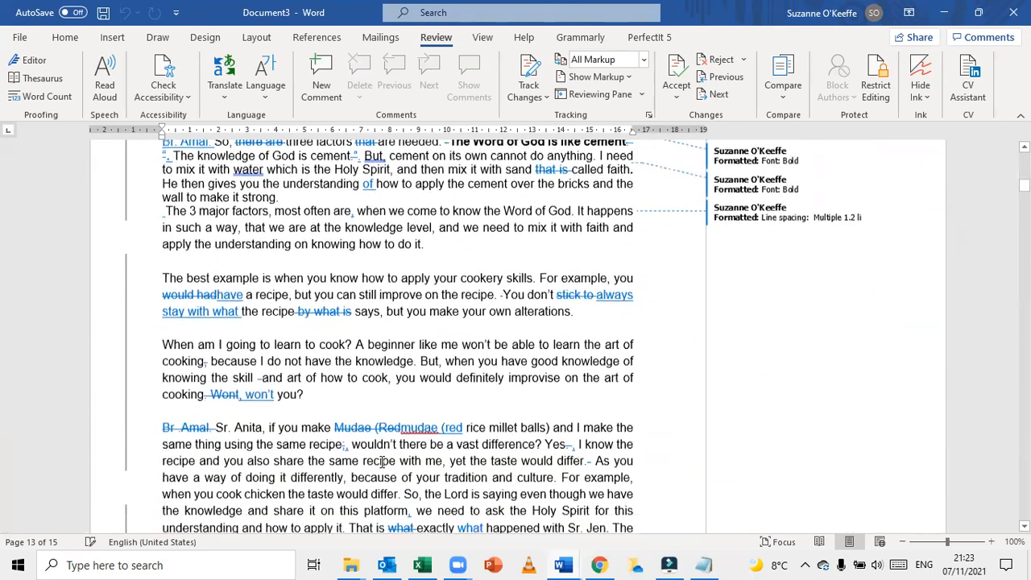
scroll(382, 462, down, 2)
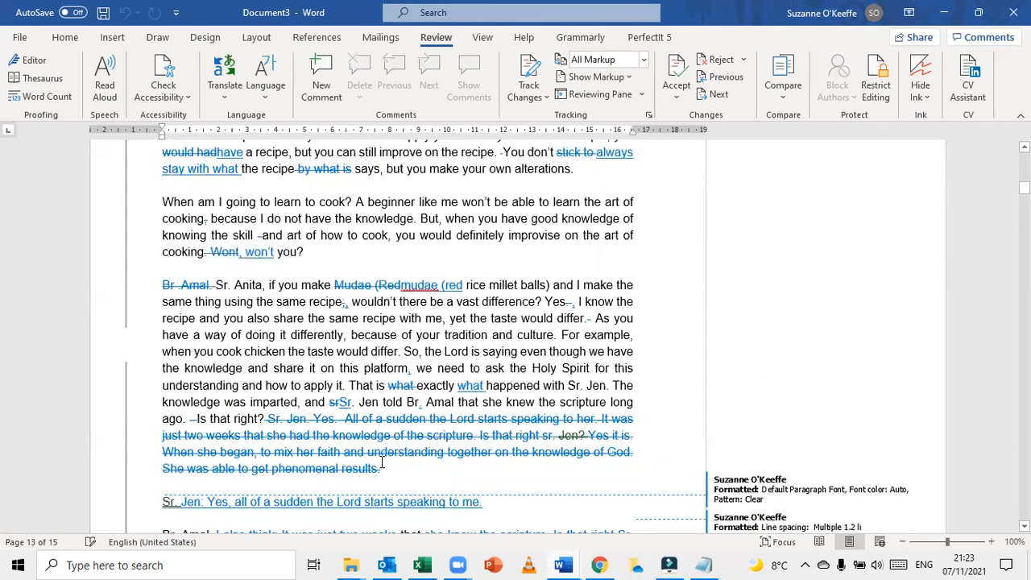
scroll(382, 462, down, 2)
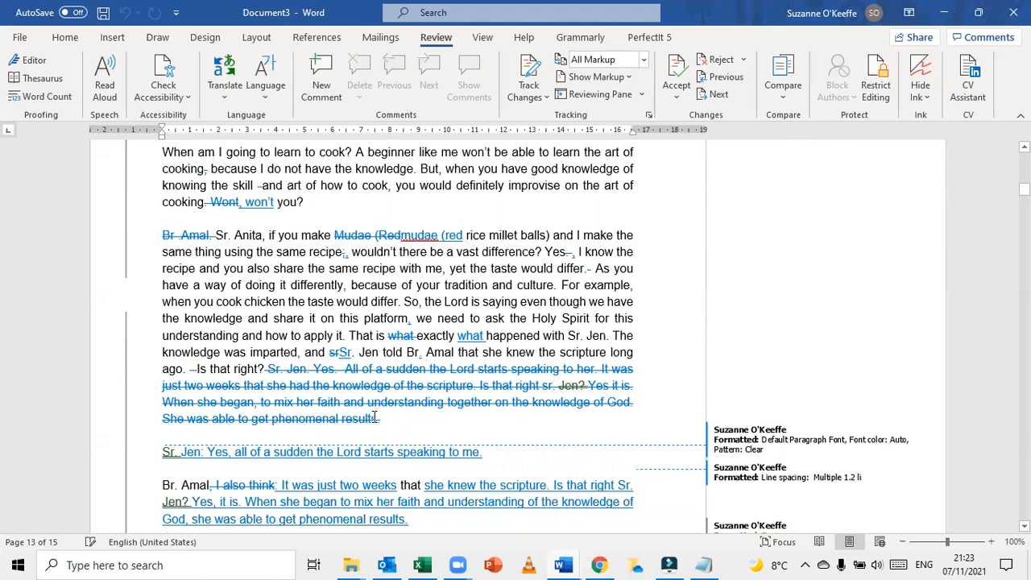
scroll(374, 417, down, 10)
scroll(374, 416, down, 2)
scroll(374, 417, down, 1)
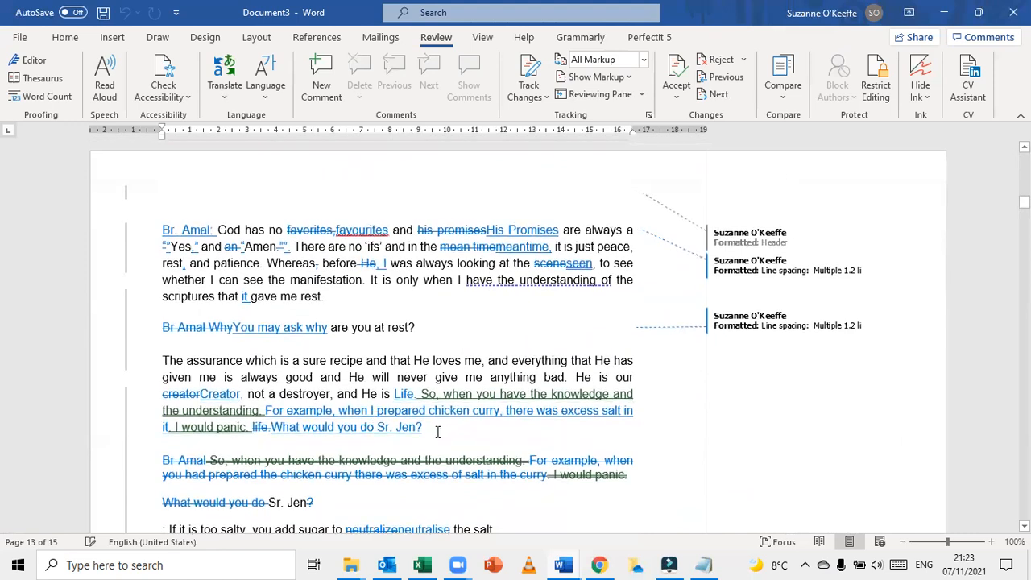
Go back from the third page and examine the deleted and reworded passages on page 2 of the comparison
click(369, 443)
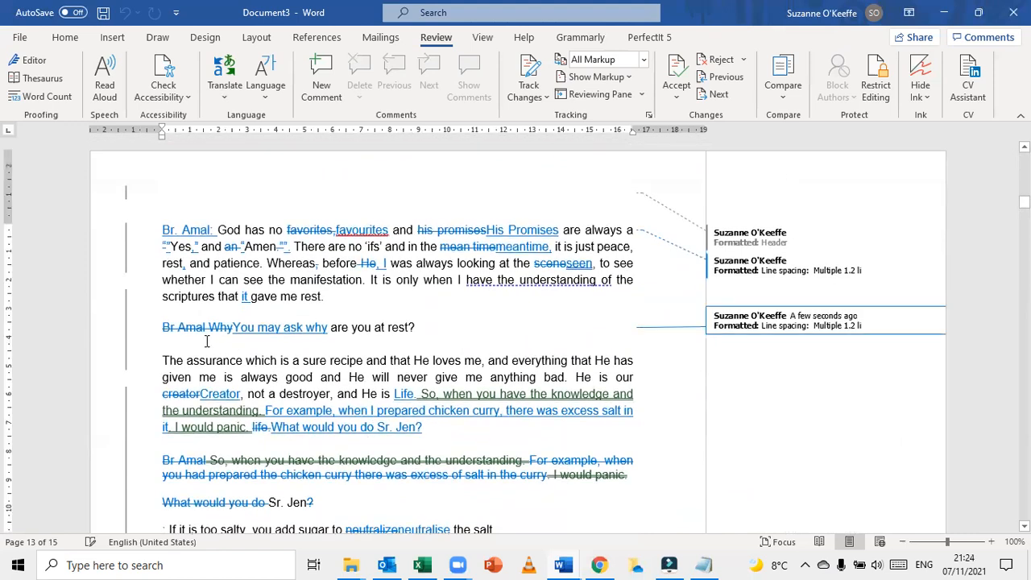
click(174, 315)
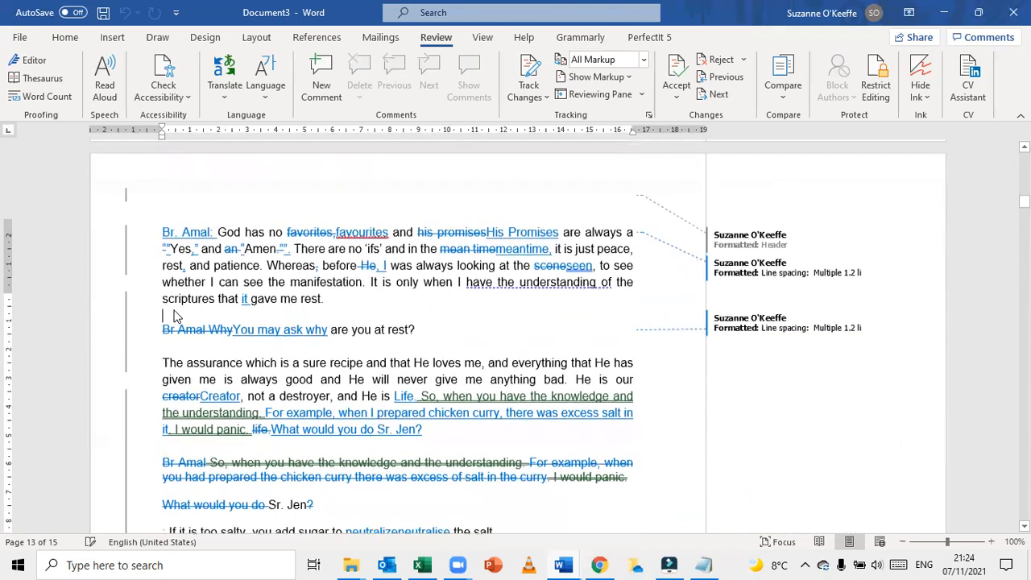
scroll(174, 315, up, 5)
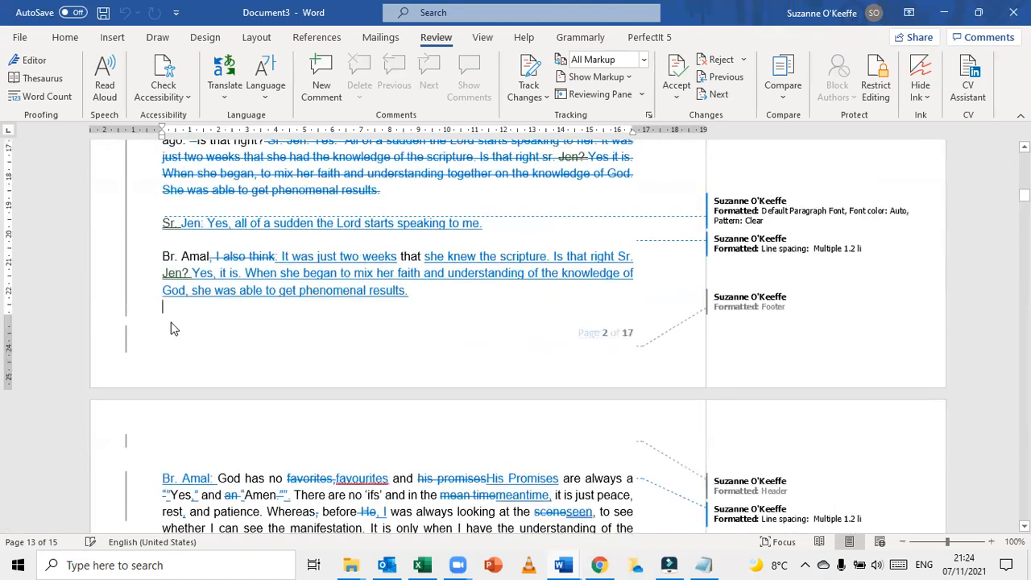
click(173, 243)
scroll(172, 244, up, 2)
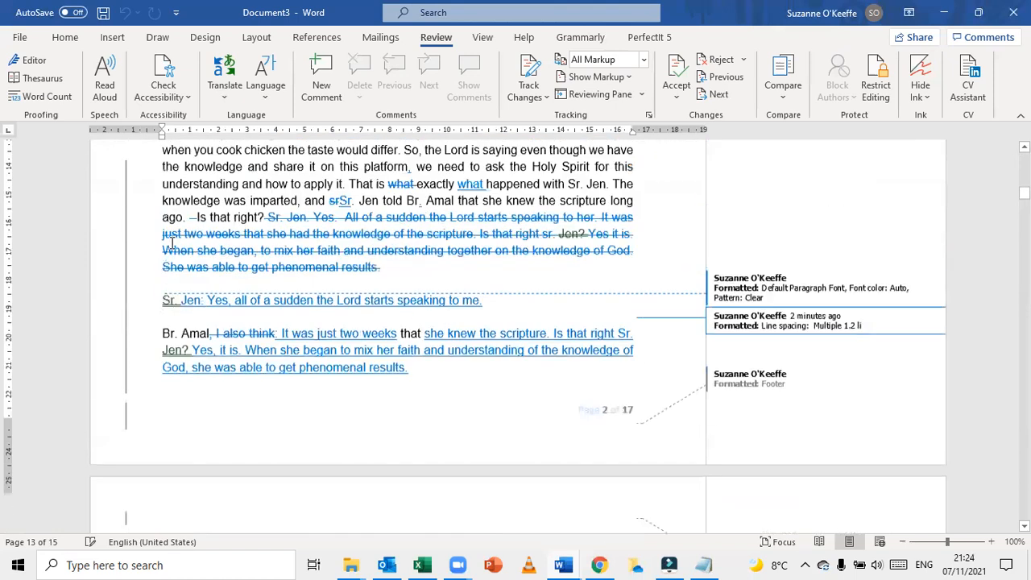
scroll(172, 244, up, 1)
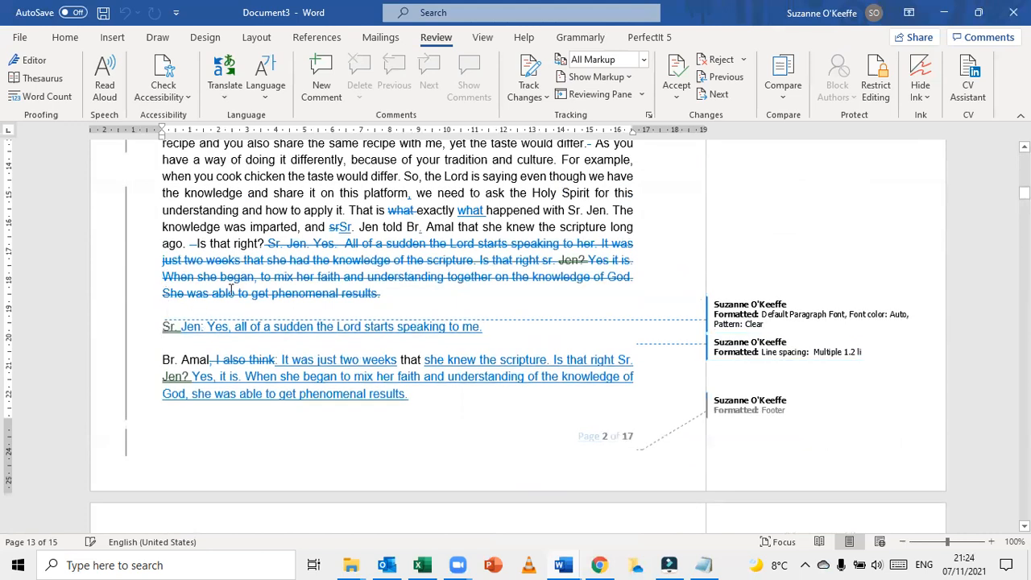
scroll(231, 290, up, 4)
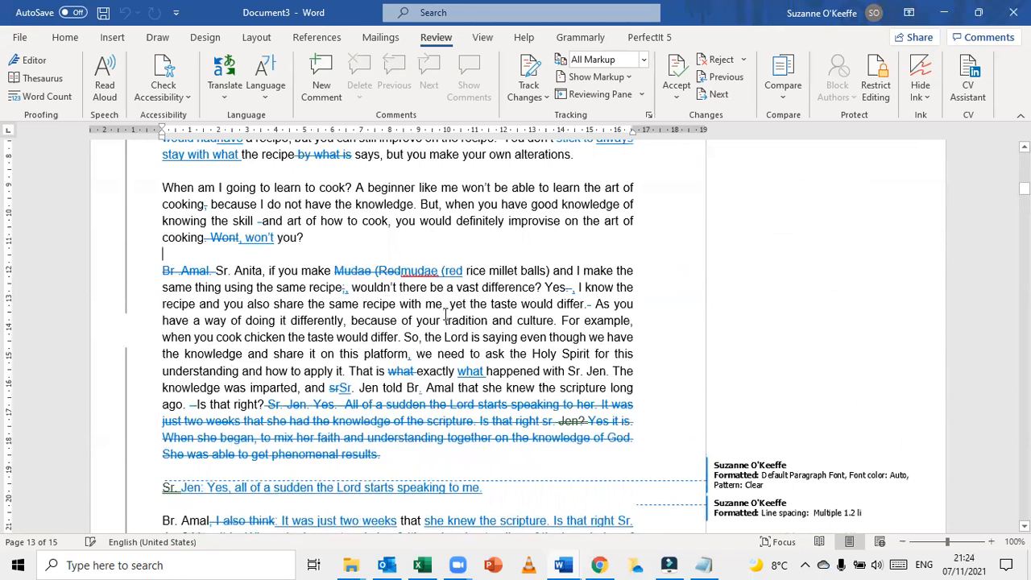
scroll(442, 314, down, 2)
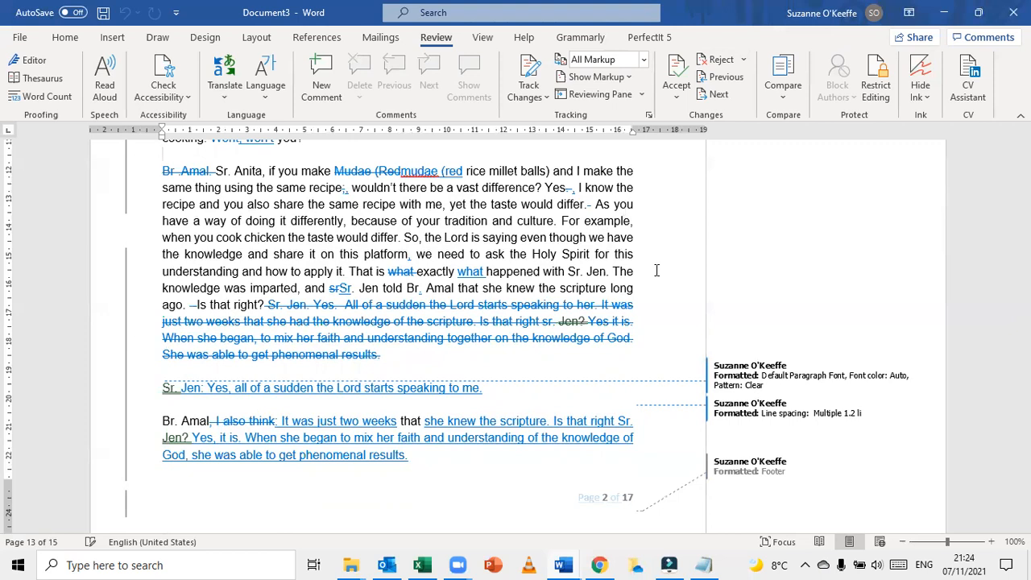
Start saving a copy of the comparison in the personal OneDrive folder JCILM > eWriting > Melbourne - Nothing is Impossible to Jesus
click(19, 37)
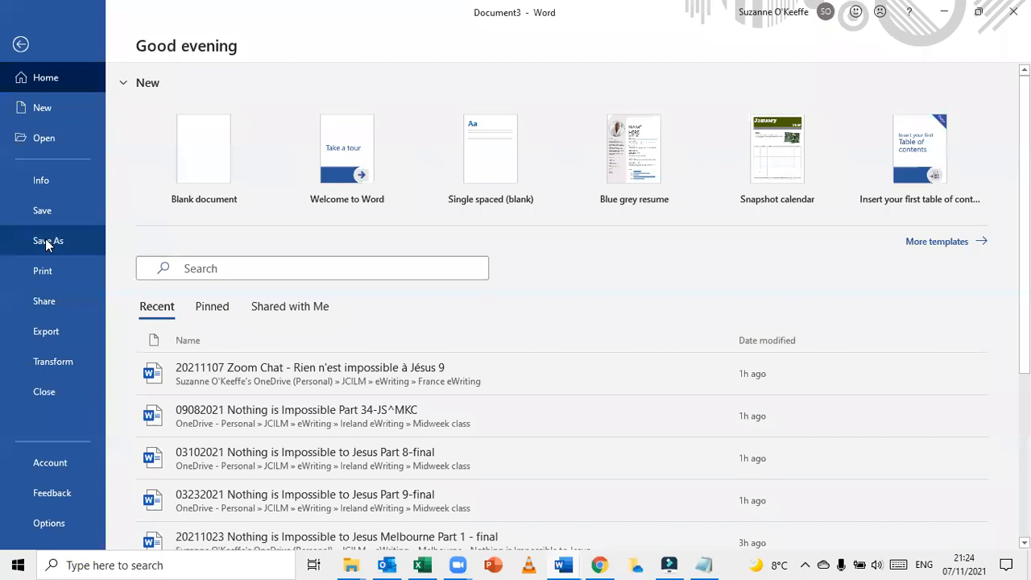
click(45, 240)
click(259, 170)
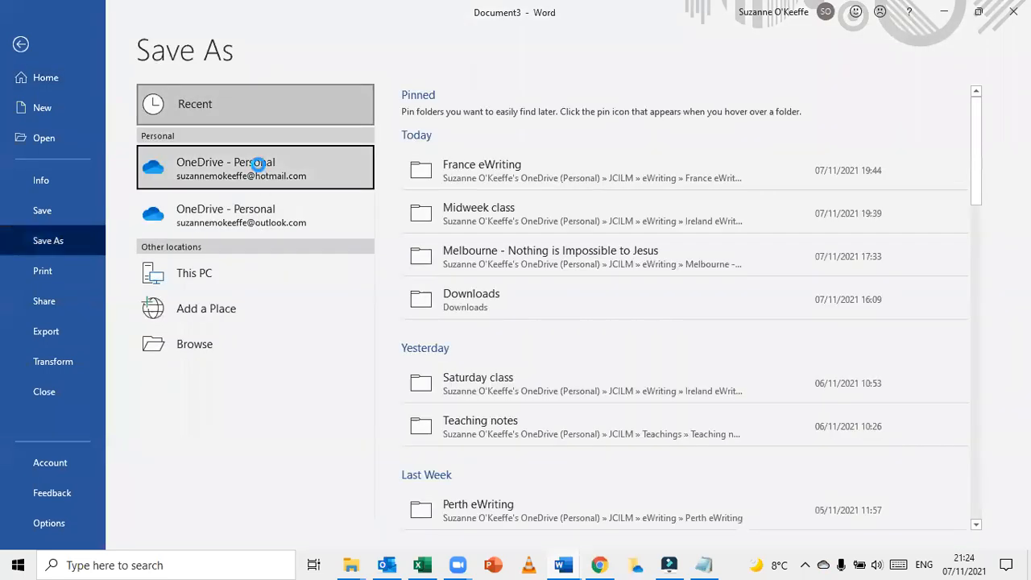
click(458, 150)
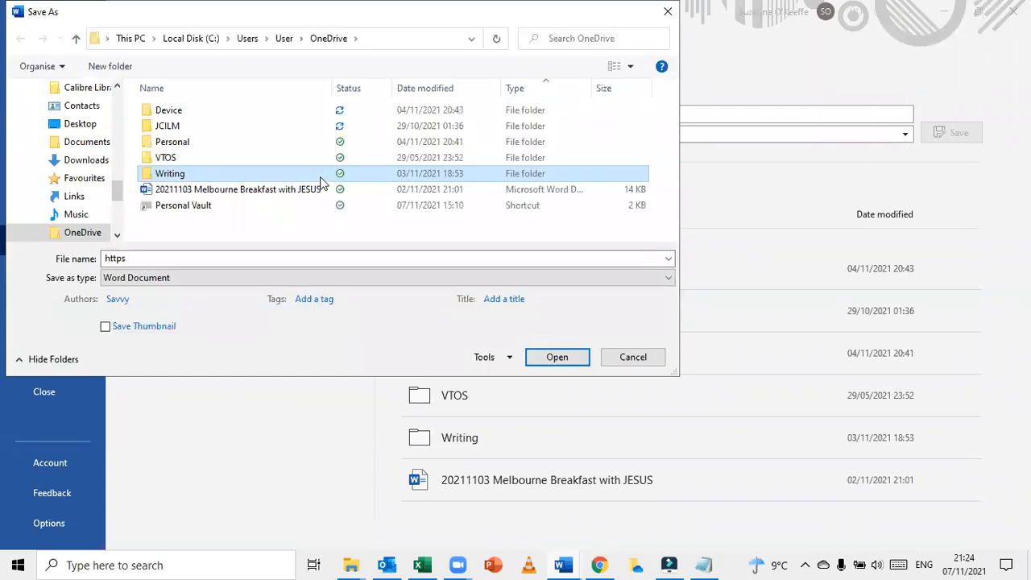
double_click(187, 126)
double_click(187, 138)
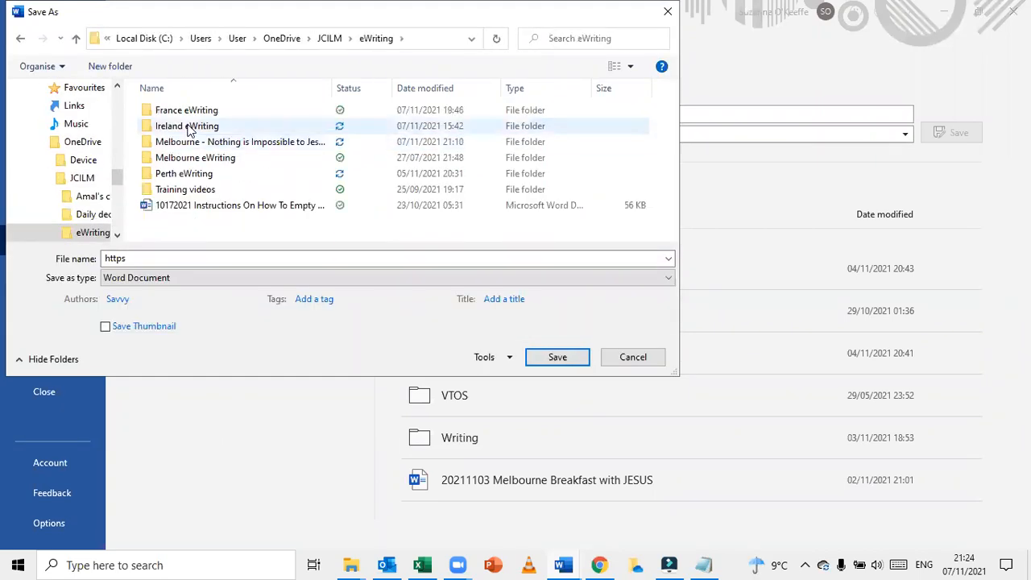
click(187, 141)
double_click(187, 140)
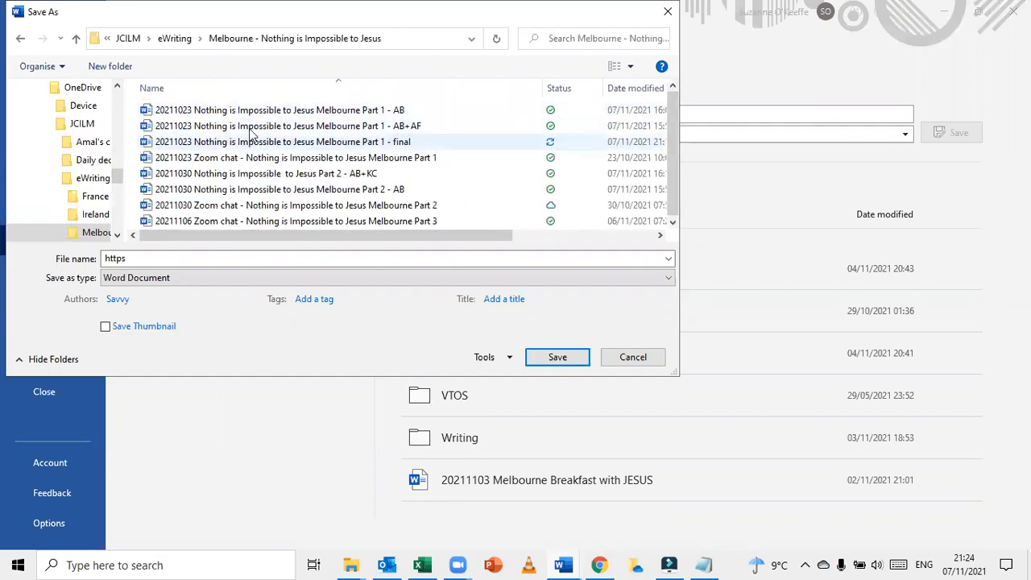
Save the comparison as "20211023 Nothing is Impossible to Jesus Melbourne Part 1 - AB+SOK mark-up", basing the name on the existing AB file
click(260, 111)
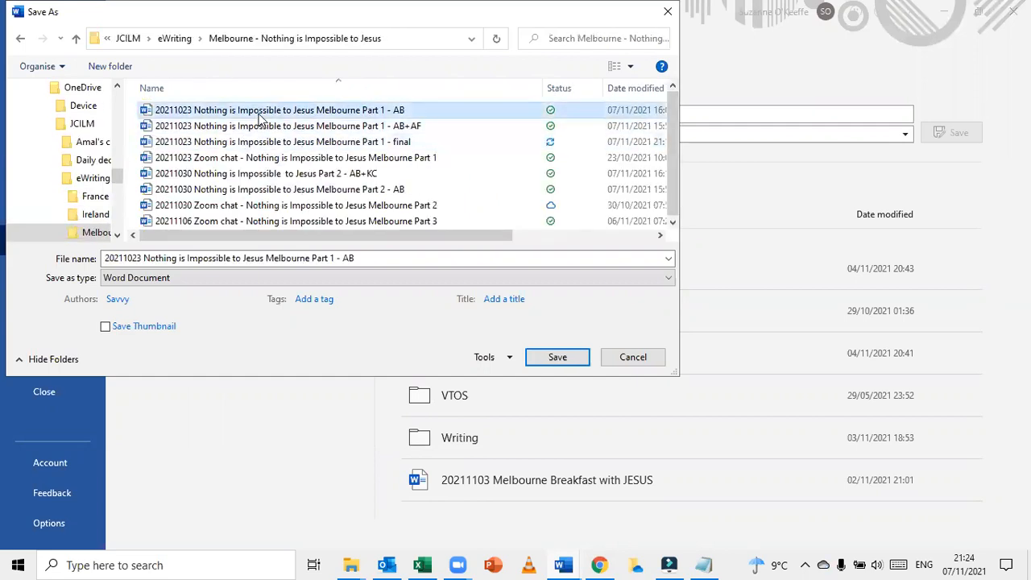
double_click(373, 263)
click(373, 264)
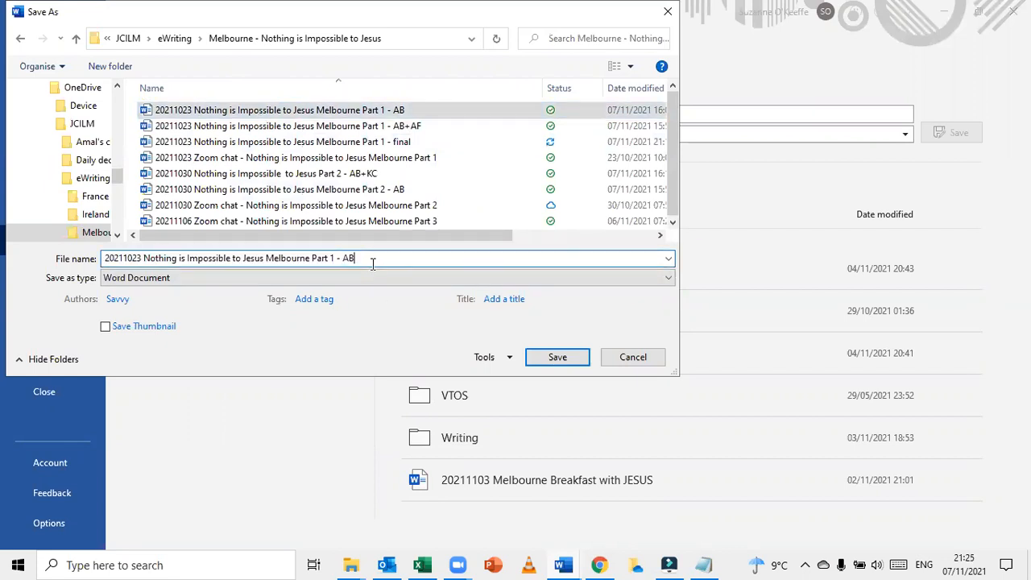
text(+so)
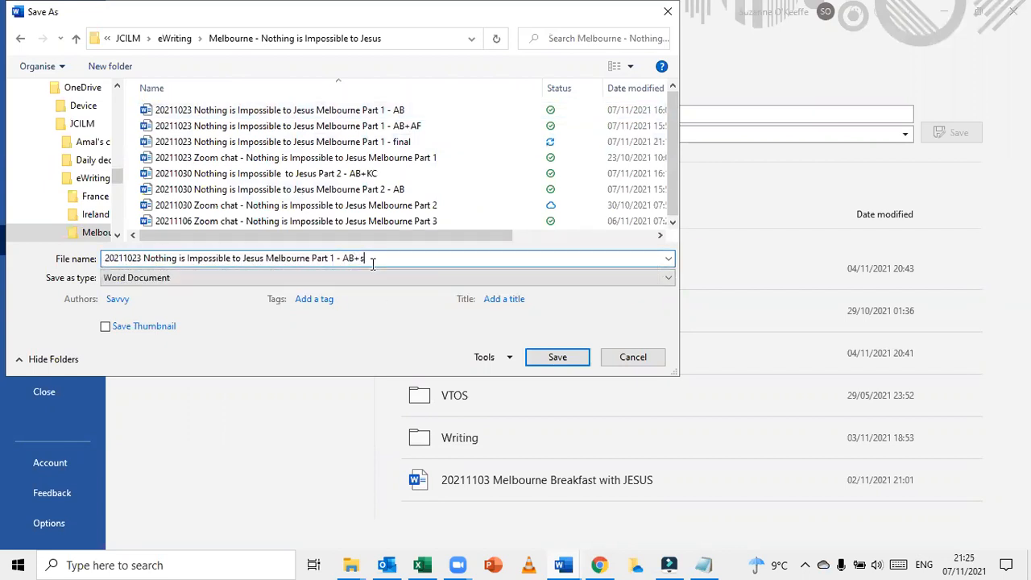
key(BackSpace)
key(BackSpace)
text(SOK mark-up)
click(548, 362)
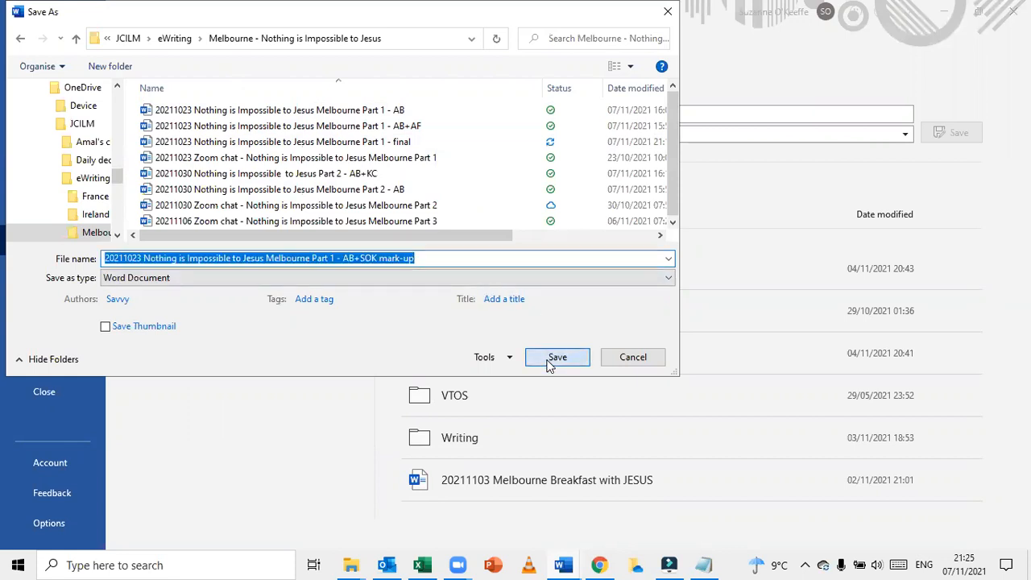